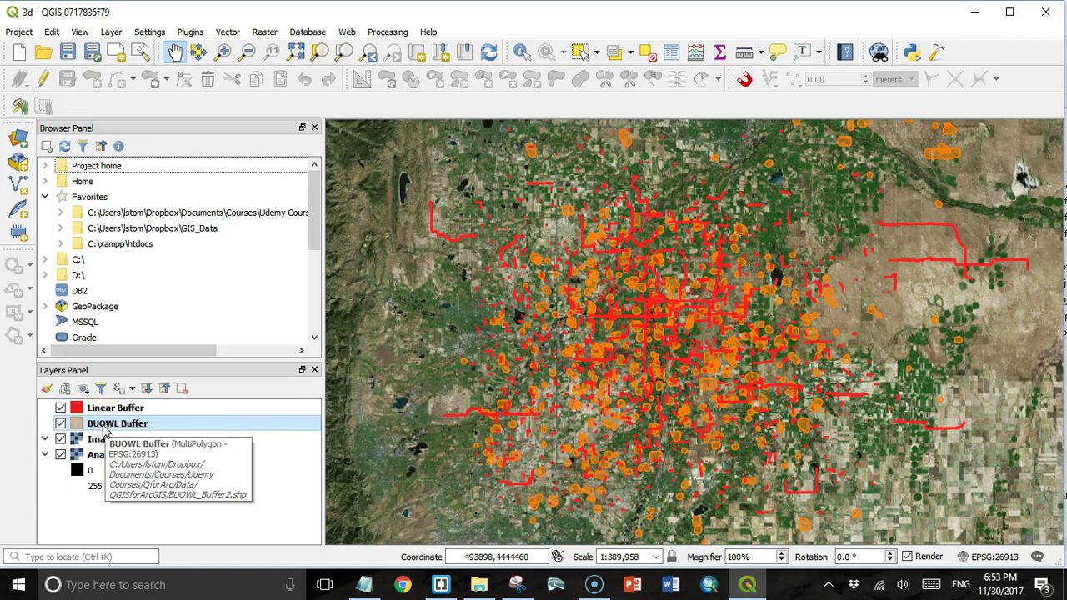
- Hide the Imagery layer to inspect the cost surface, then switch Imagery back on
left_click(60, 440)
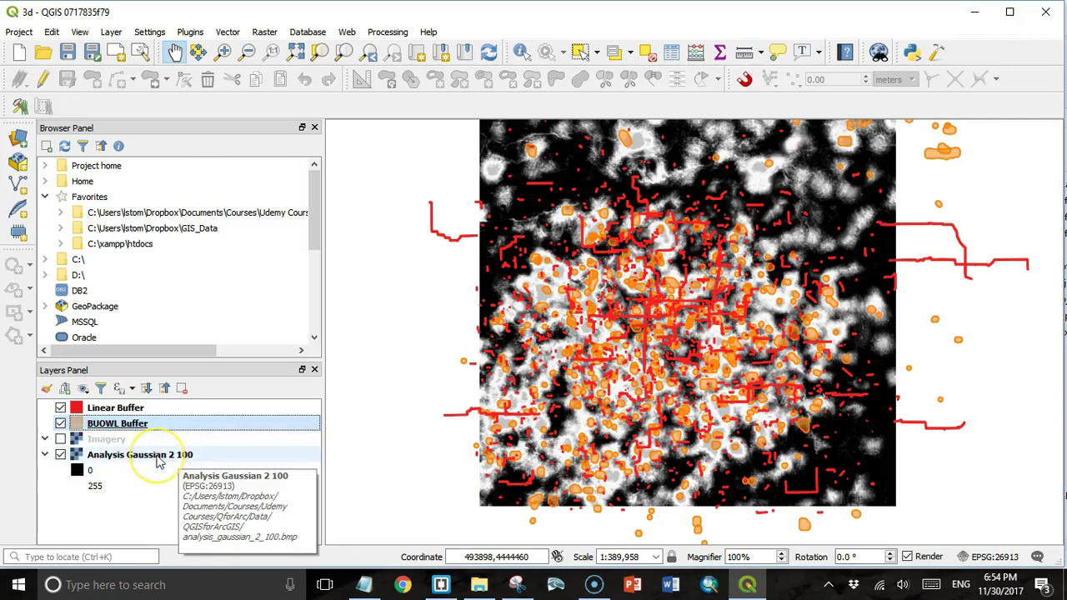
left_click(503, 367)
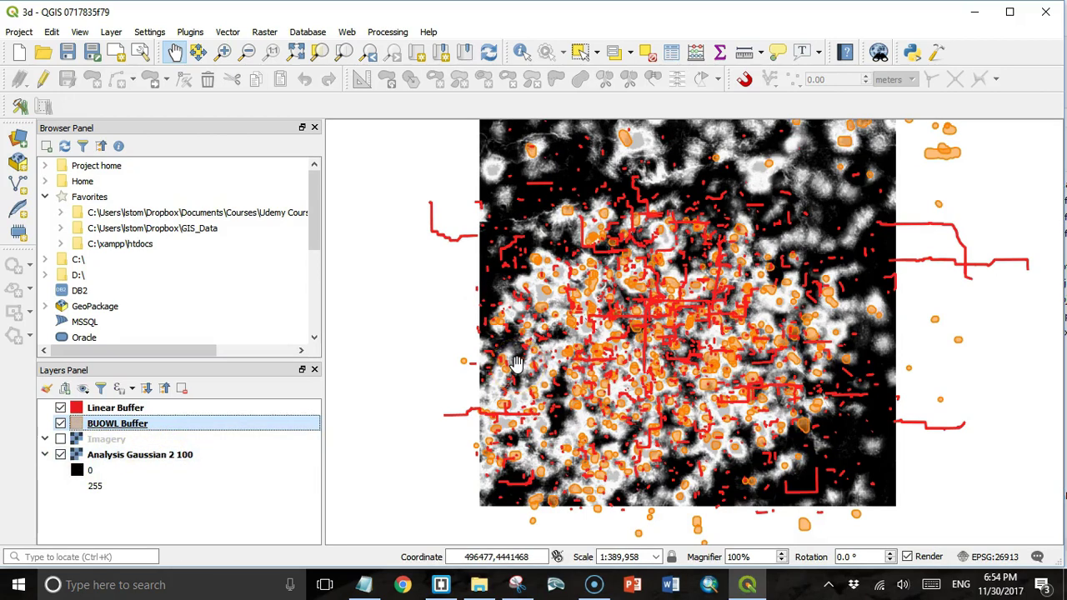
left_click(515, 364)
left_click(526, 374)
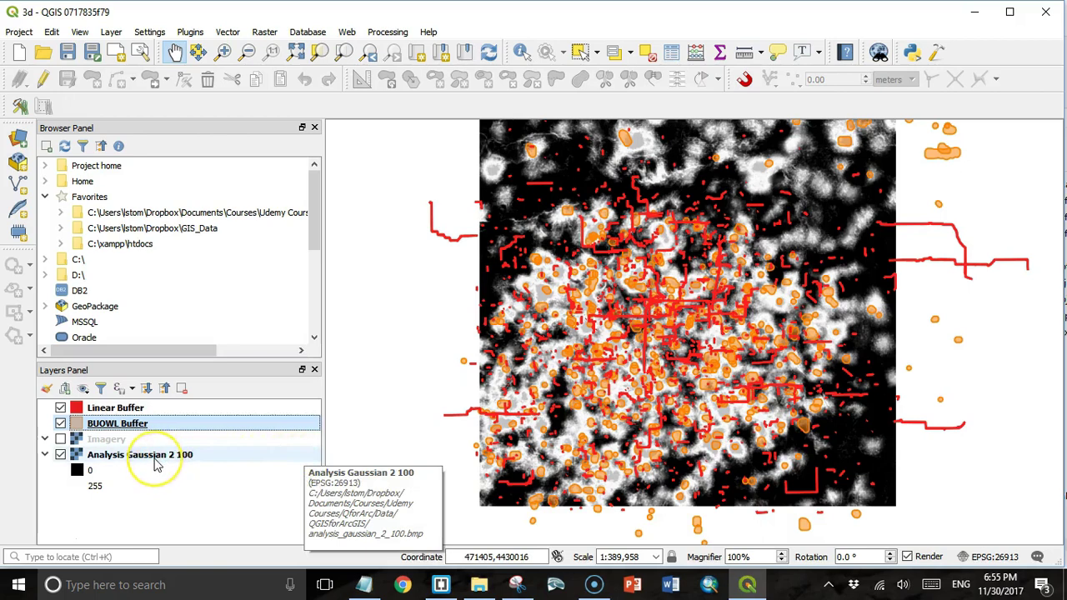
left_click(60, 439)
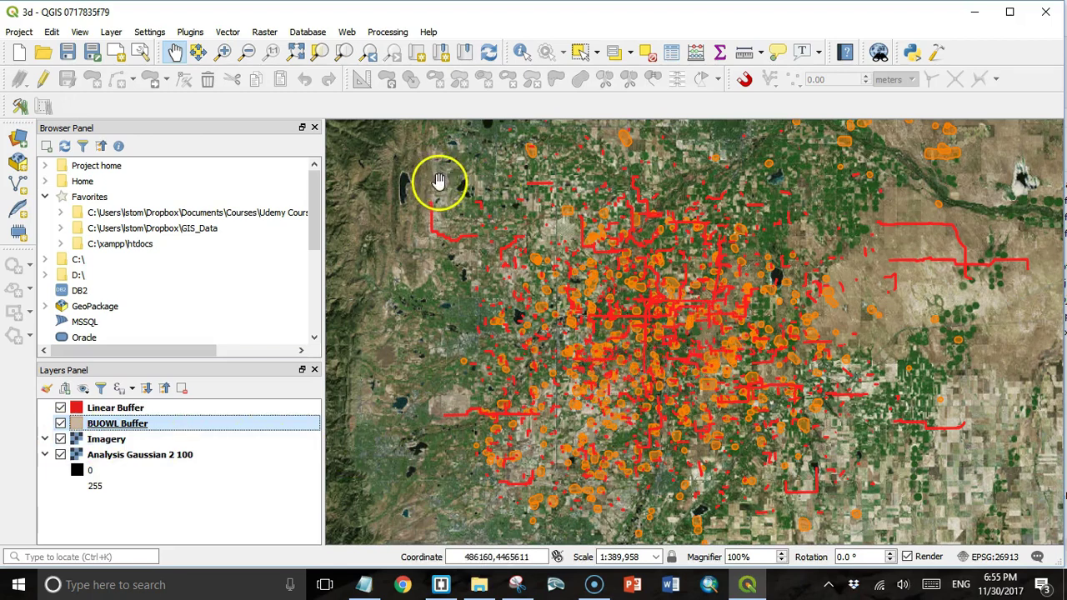
- Create a new 3D map view, 3D Map 1, floating over the 2D map canvas
left_click(80, 33)
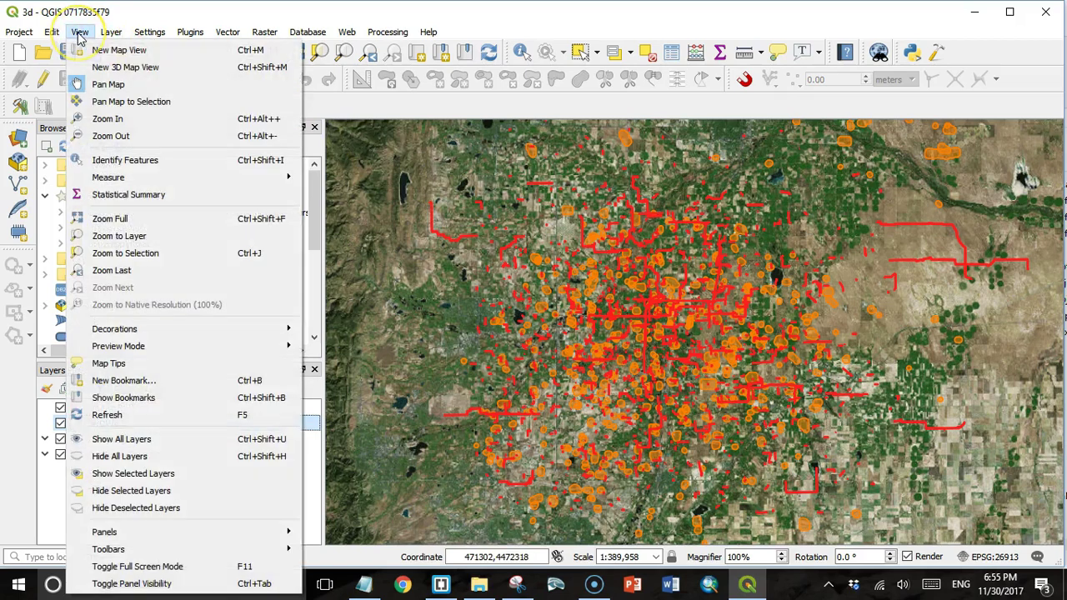
left_click(127, 68)
left_click_drag(825, 255, 615, 202)
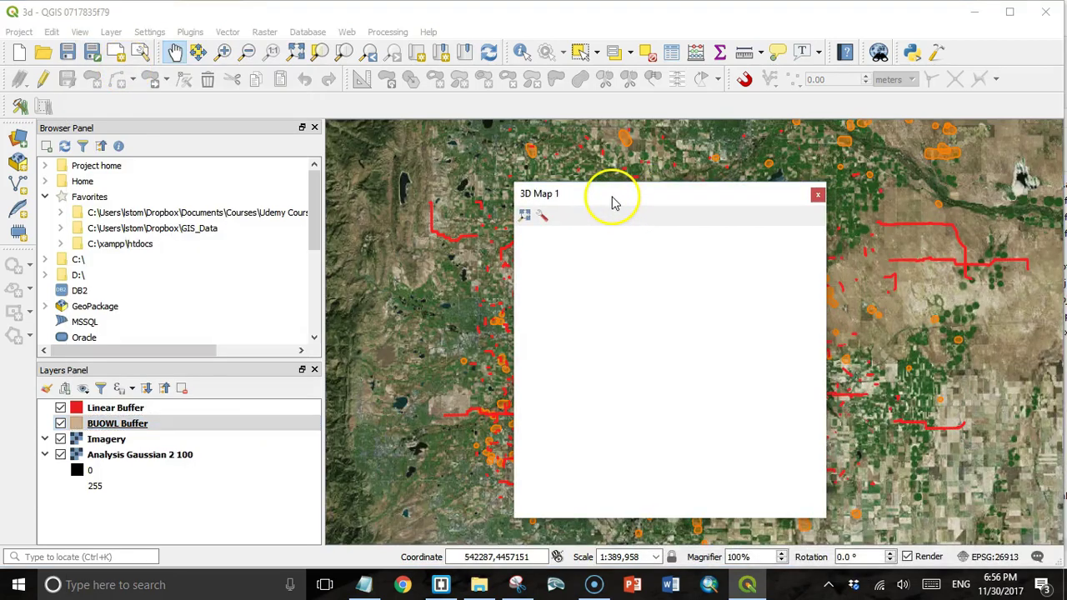
- Set the 3D terrain elevation to Analysis Gaussian 2 100 with vertical scale 4.00
left_click(543, 219)
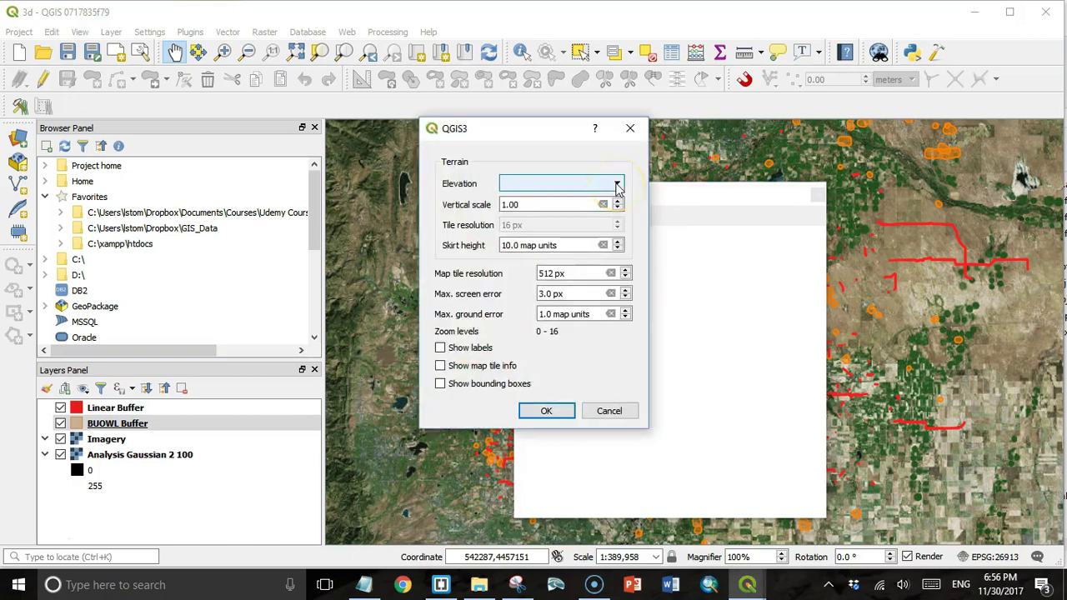
left_click(617, 184)
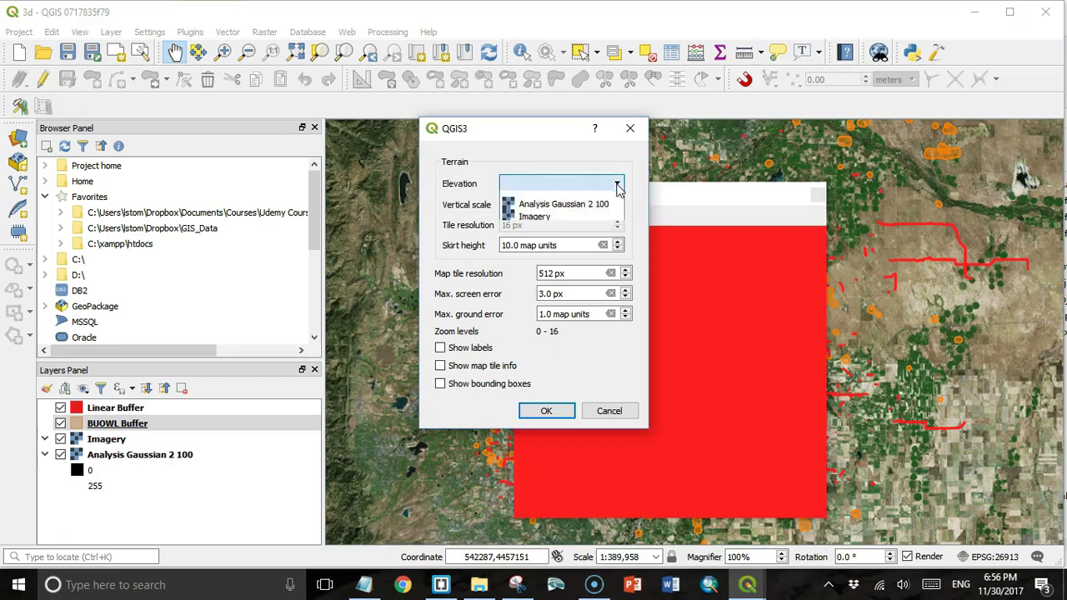
left_click(584, 212)
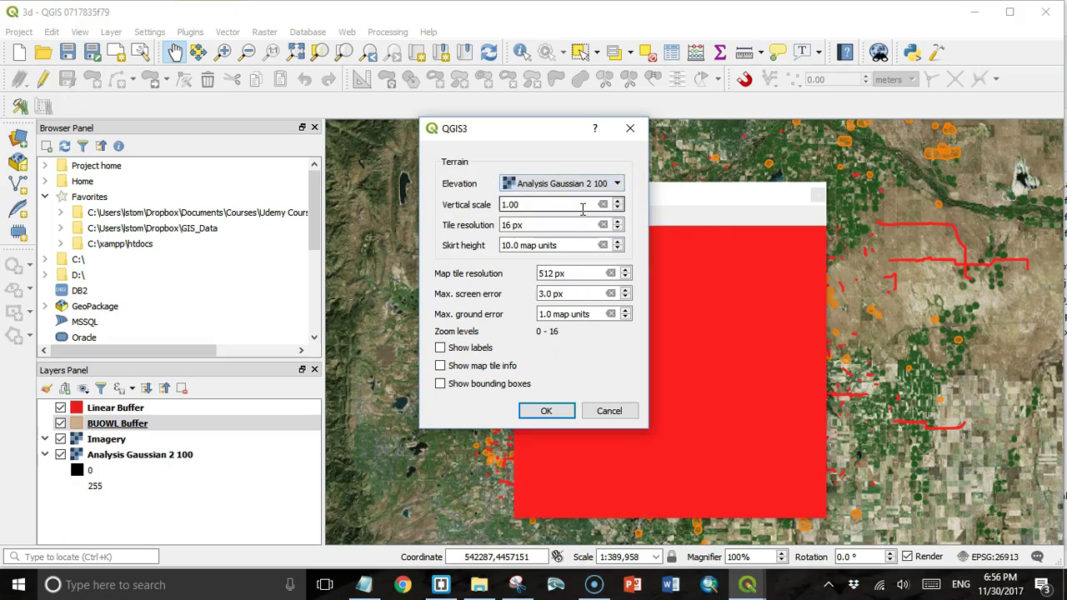
left_click(504, 205)
left_click(508, 244)
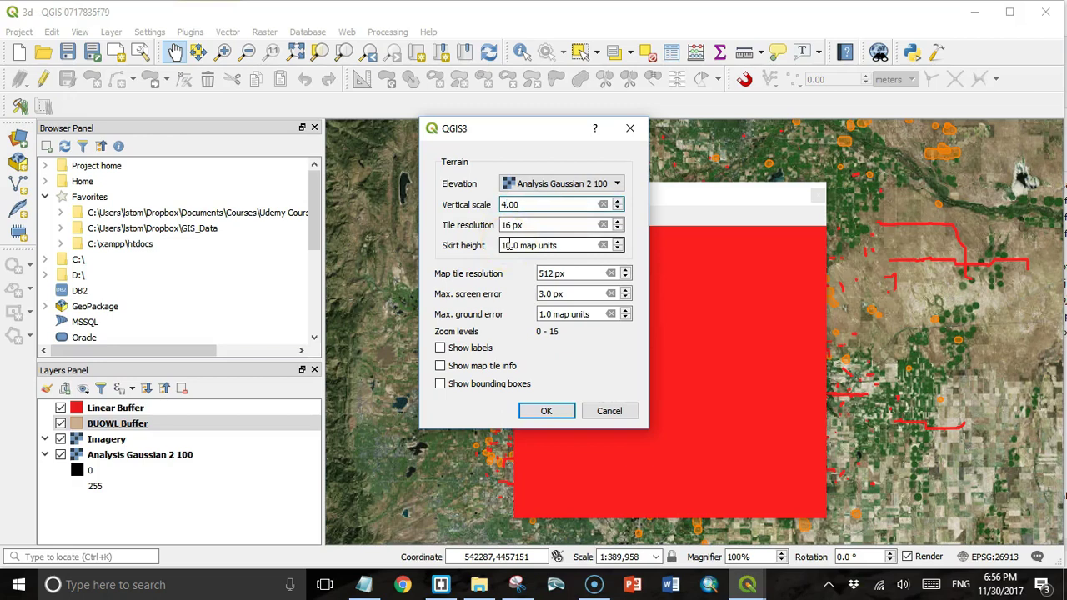
left_click(473, 195)
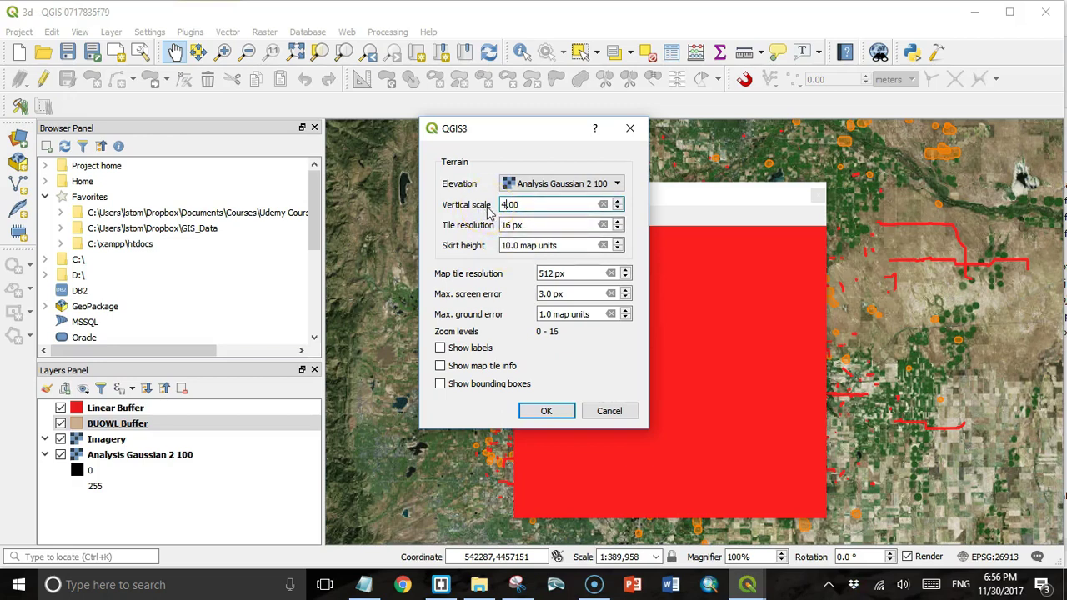
key("Return")
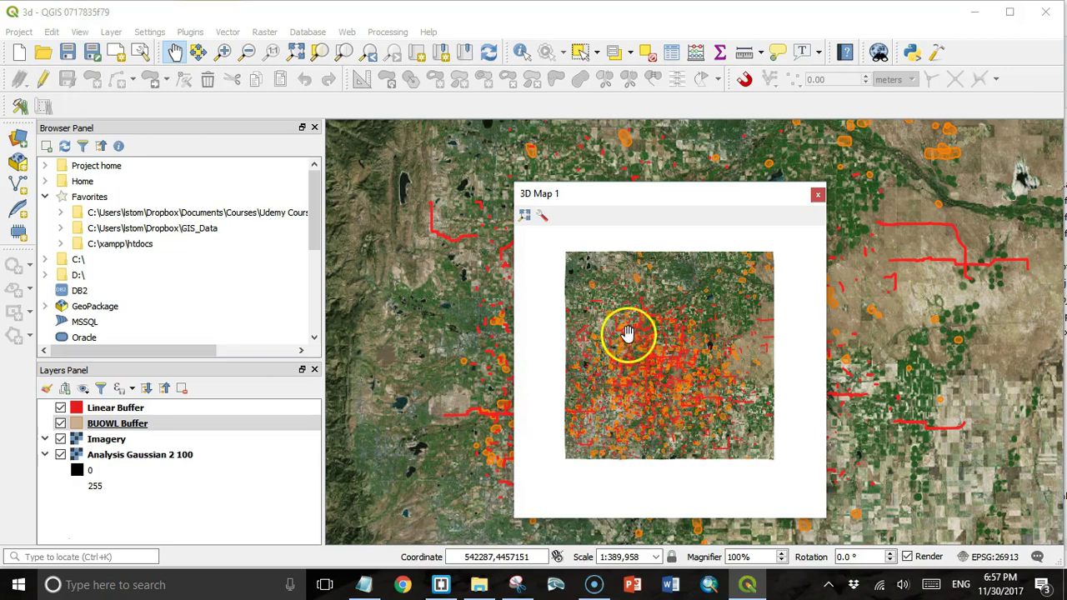
mouse_move(658, 355)
left_mouse_down()
mouse_move(786, 362)
mouse_move(519, 353)
mouse_move(658, 369)
mouse_move(658, 446)
mouse_move(659, 365)
left_mouse_up()
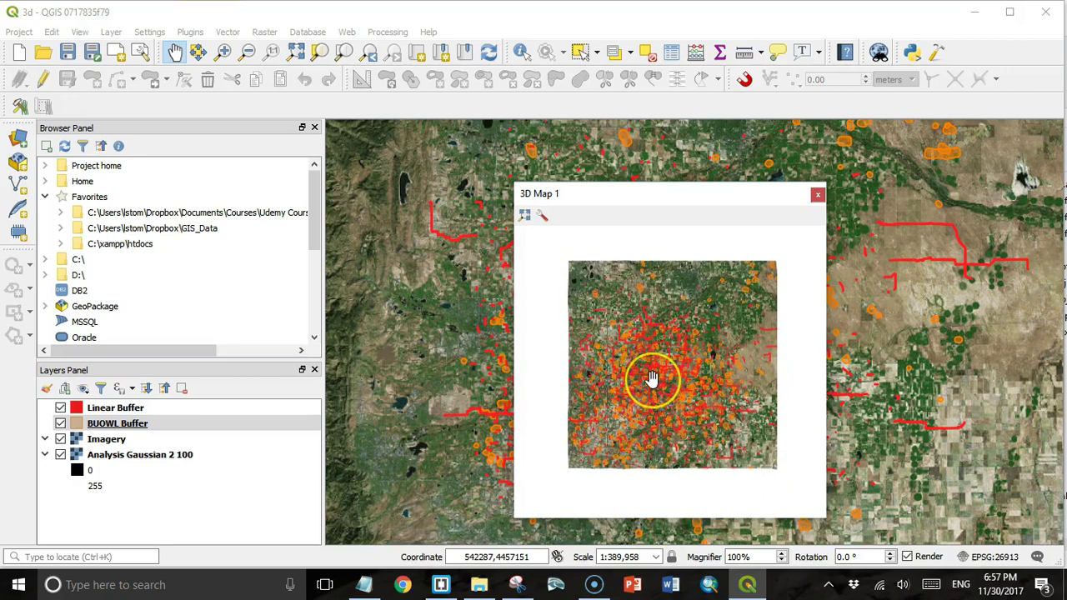
scroll(652, 378, "up", 2)
scroll(653, 378, "up", 3)
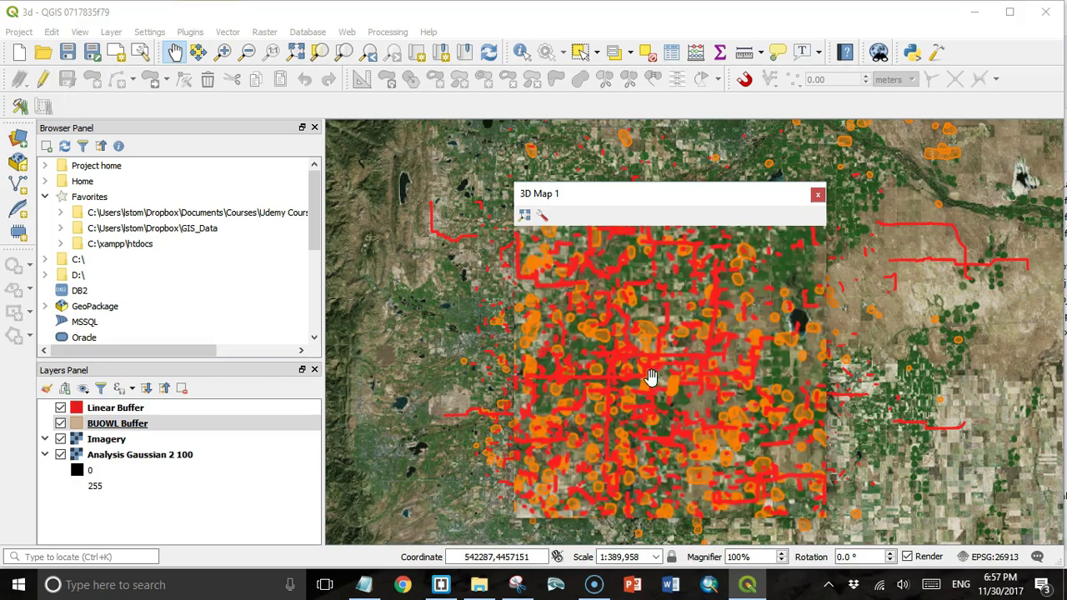
left_click(658, 368)
scroll(665, 348, "down", 3)
left_click(667, 321)
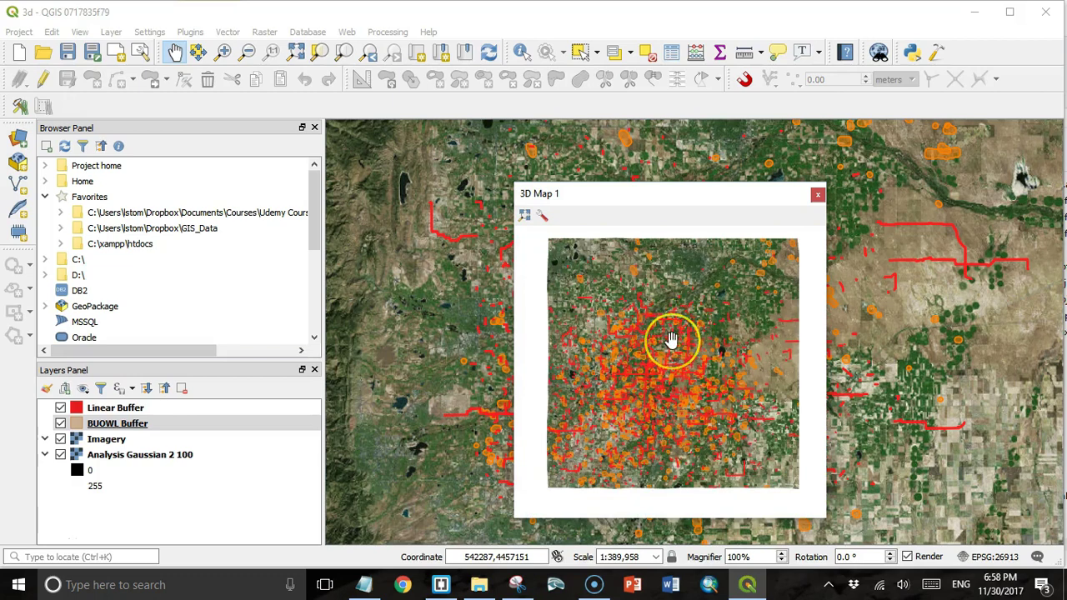
scroll(673, 334, "up", 3)
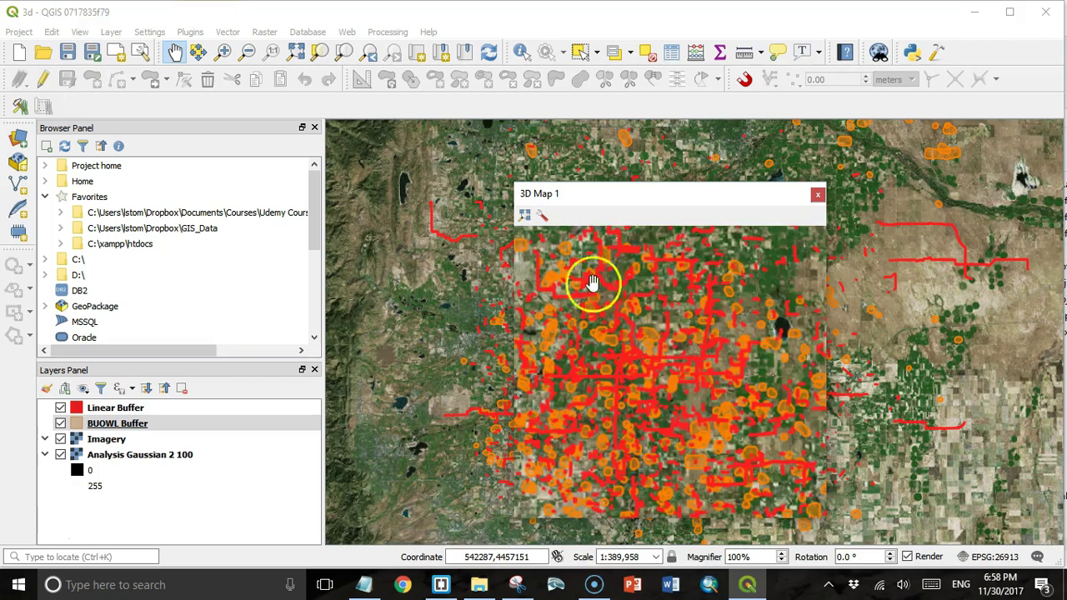
left_click(525, 217)
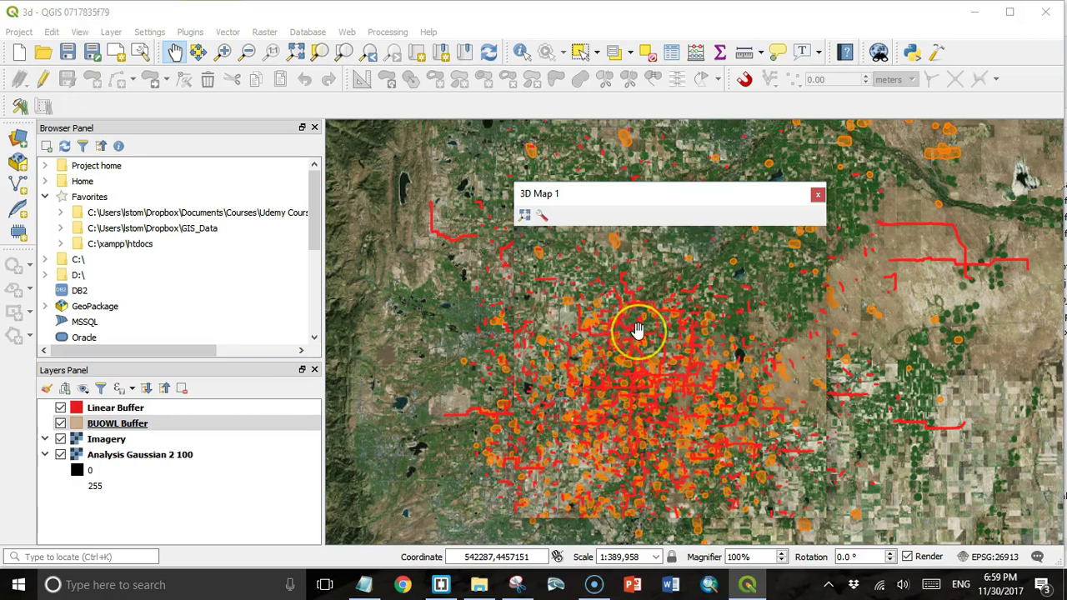
scroll(637, 331, "down", 3)
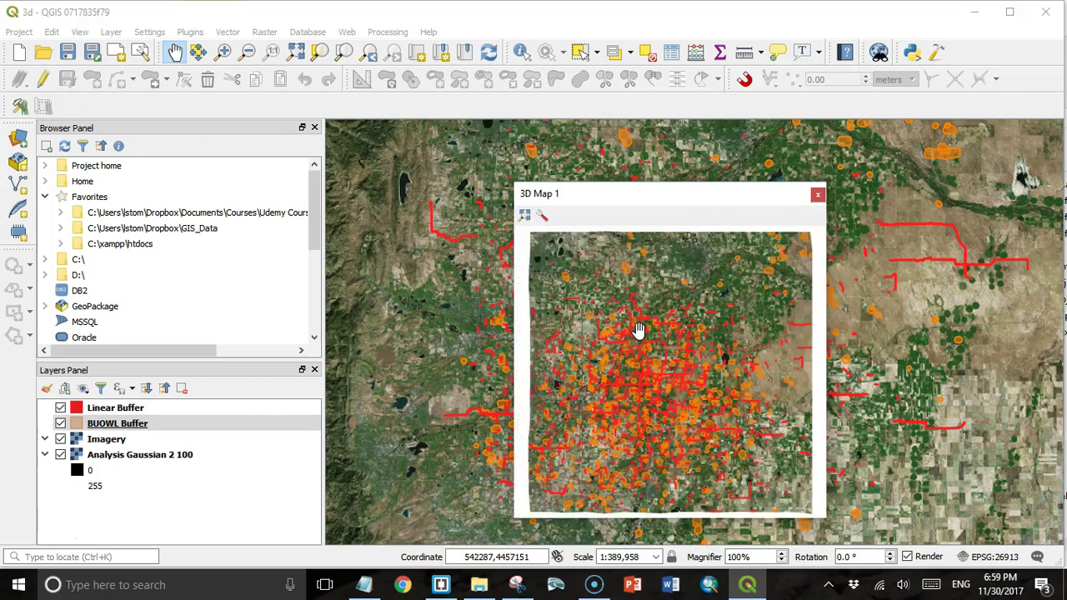
scroll(679, 321, "down", 2)
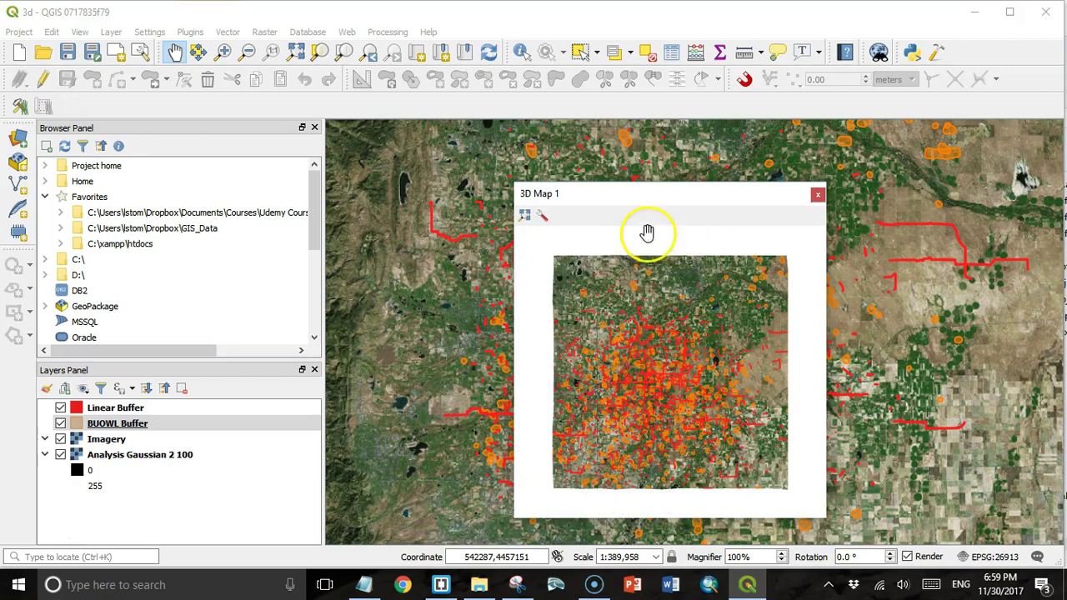
left_click_drag(644, 233, 767, 250)
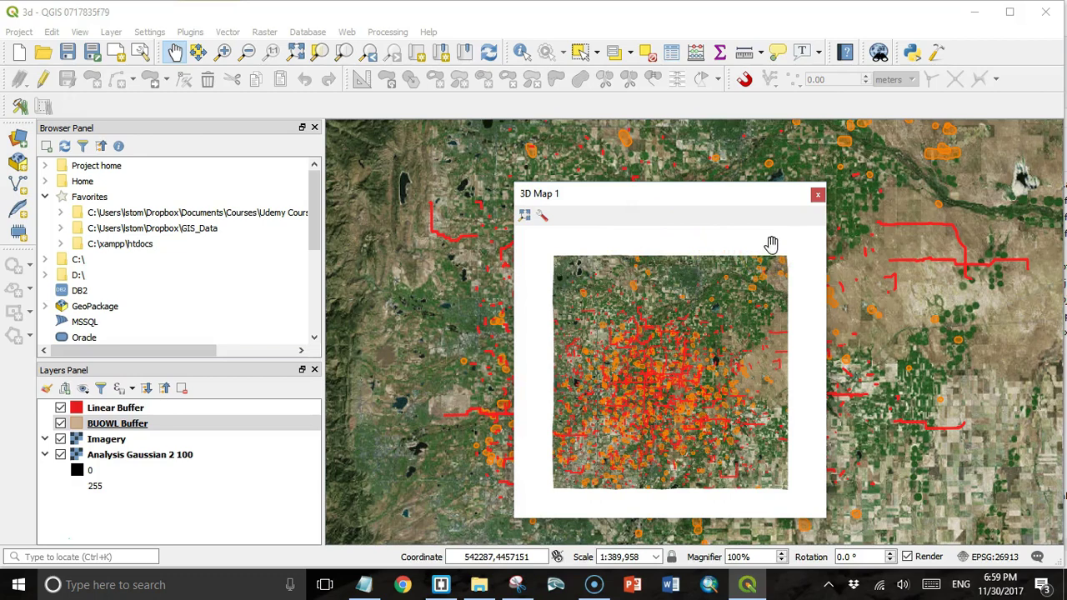
left_click(667, 385)
- Rotate, tilt and zoom the 3D camera to a low close-up of buffers on ridged terrain
left_click_drag(658, 413, 646, 440)
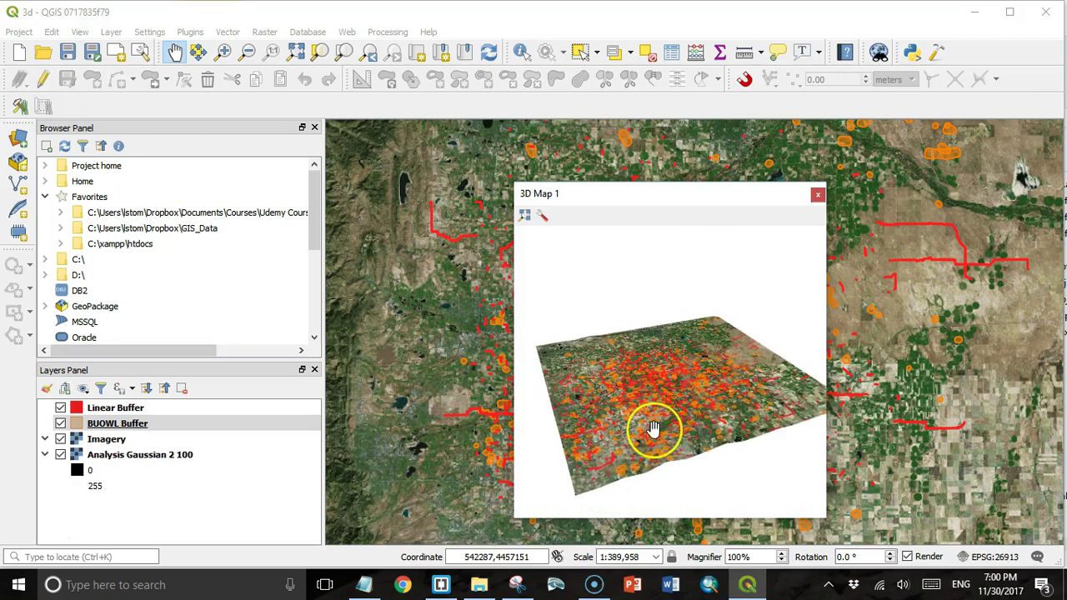
scroll(653, 429, "up", 5)
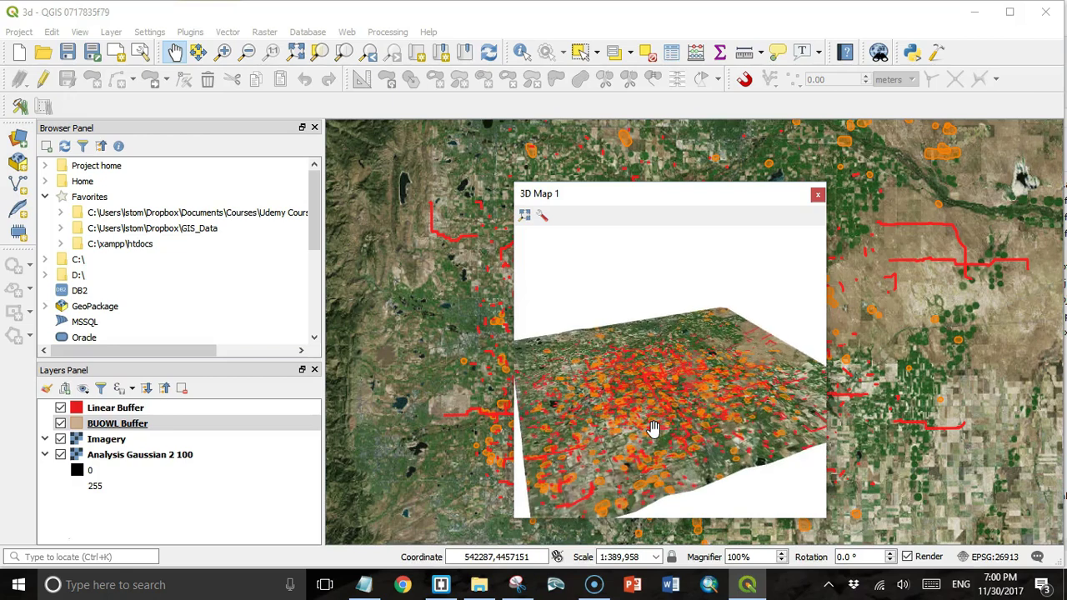
left_click_drag(655, 444, 650, 354)
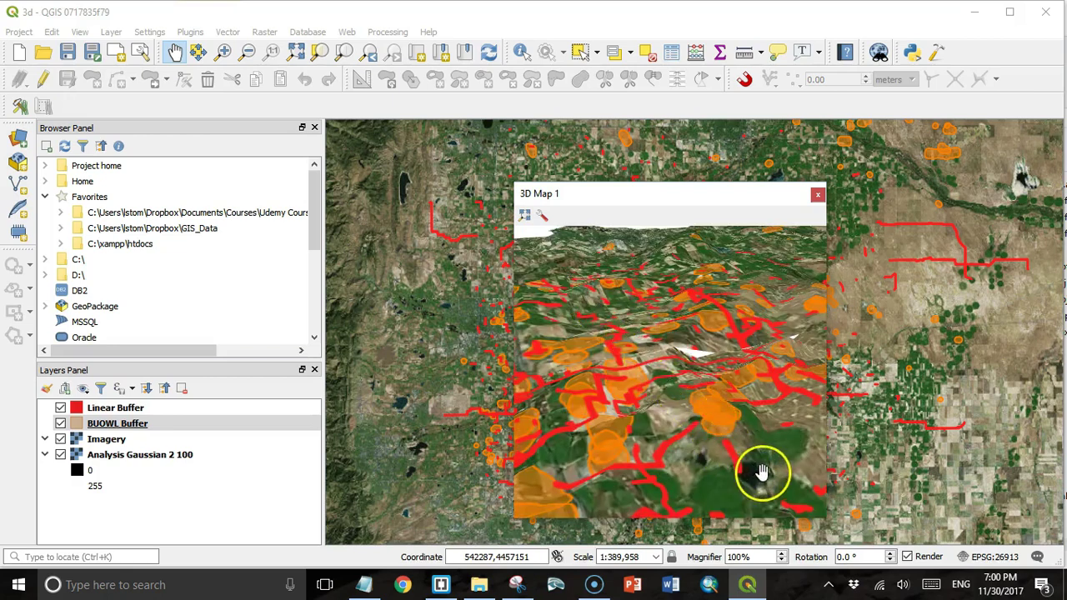
left_click_drag(762, 472, 626, 475)
scroll(670, 451, "up", 5)
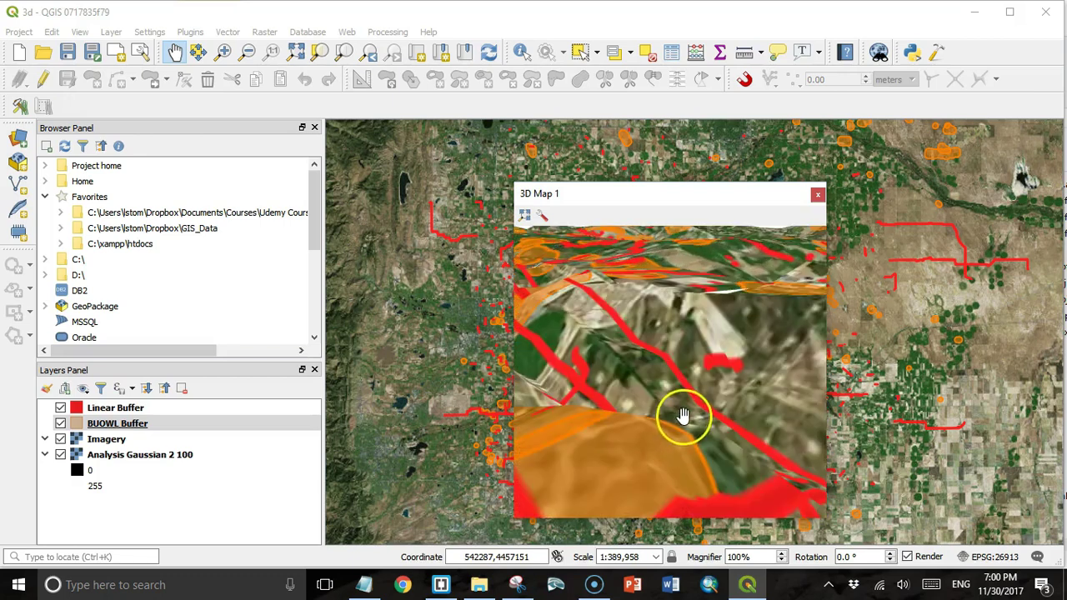
left_click_drag(681, 415, 675, 408)
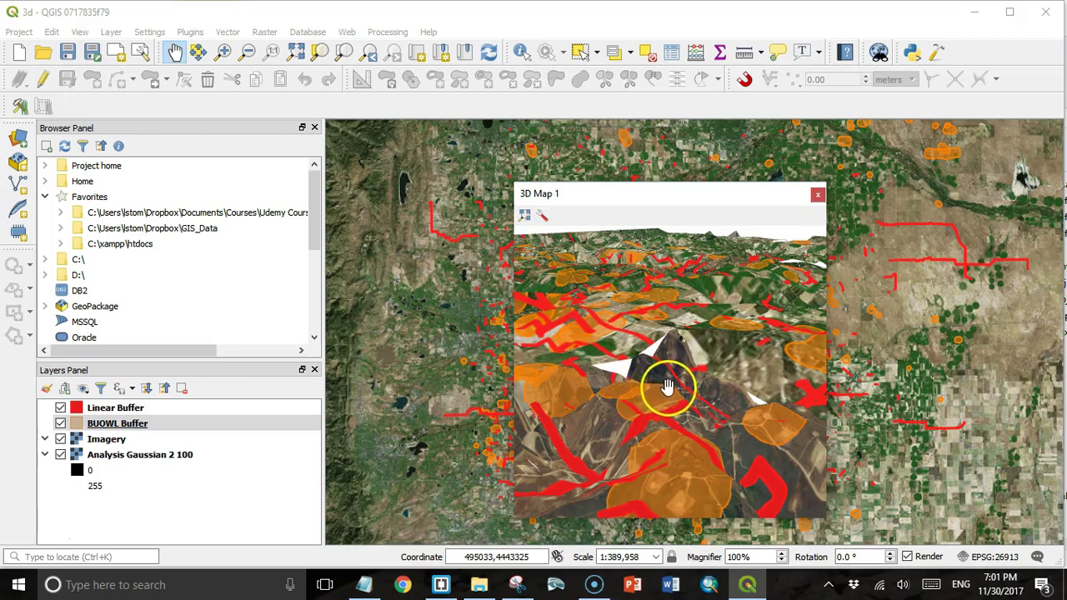
left_click_drag(667, 386, 656, 406)
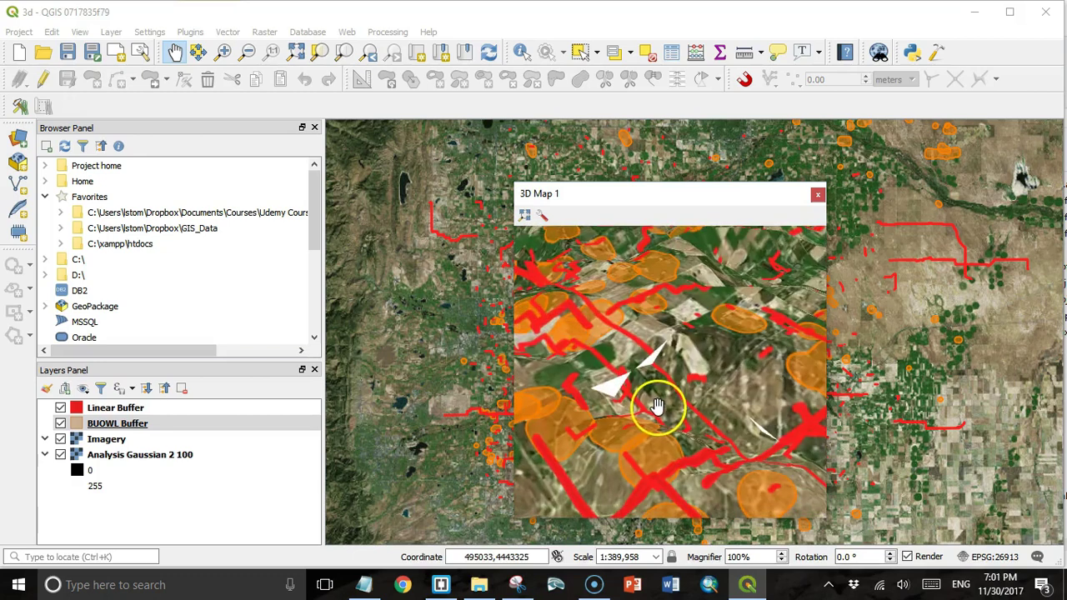
left_click_drag(658, 406, 727, 404)
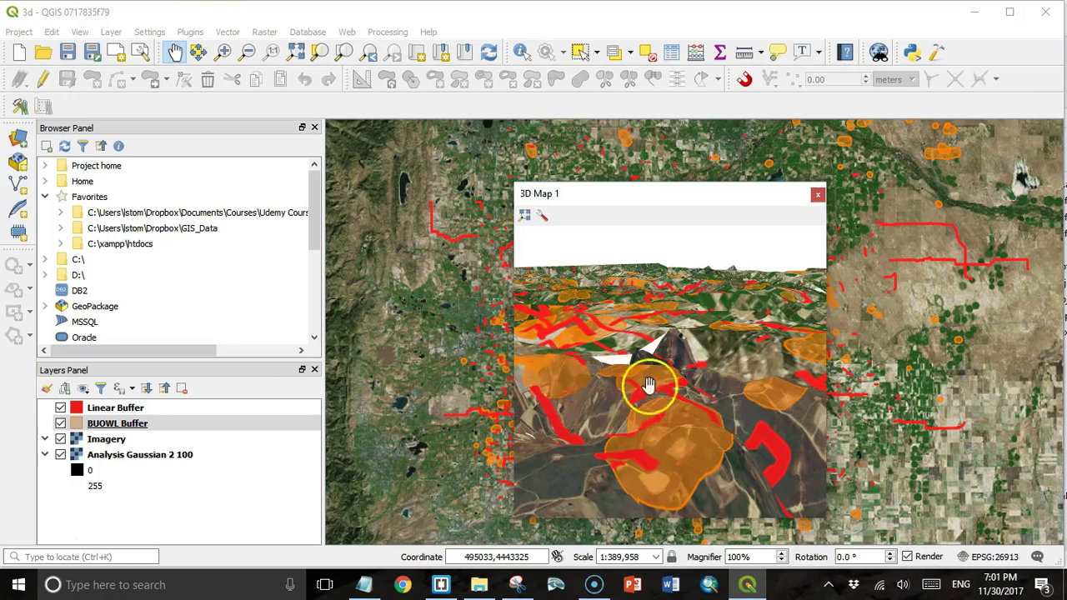
left_click_drag(664, 362, 613, 393)
- Zoom the 3D camera out and adjust its tilt to show the entire terrain block obliquely
scroll(688, 420, "down", 2)
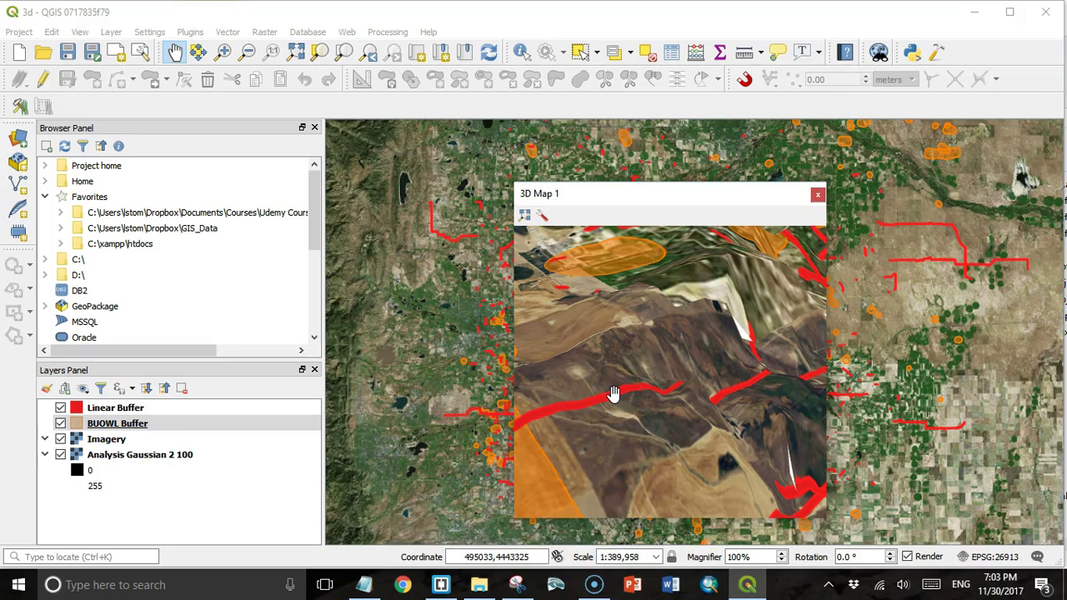
left_click_drag(613, 394, 654, 358)
left_click_drag(658, 357, 659, 356)
left_click_drag(679, 352, 679, 351)
left_click(672, 345)
left_click_drag(675, 344, 668, 387)
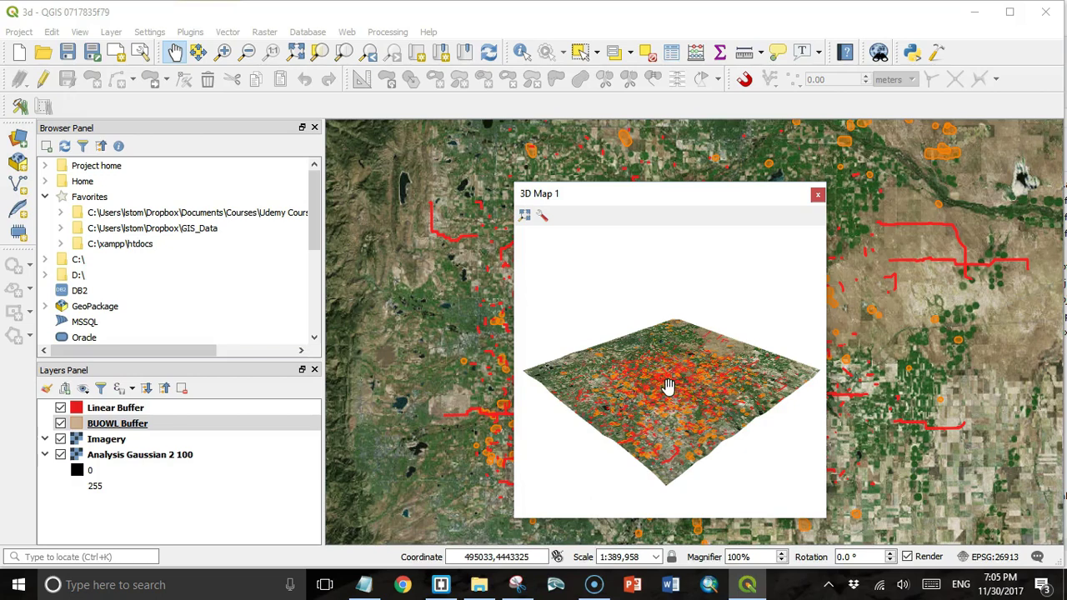
left_click_drag(668, 387, 605, 388)
- Bring up the Layer Styling panel showing the BUOWL Buffer layer's 3D View settings
left_click(489, 387)
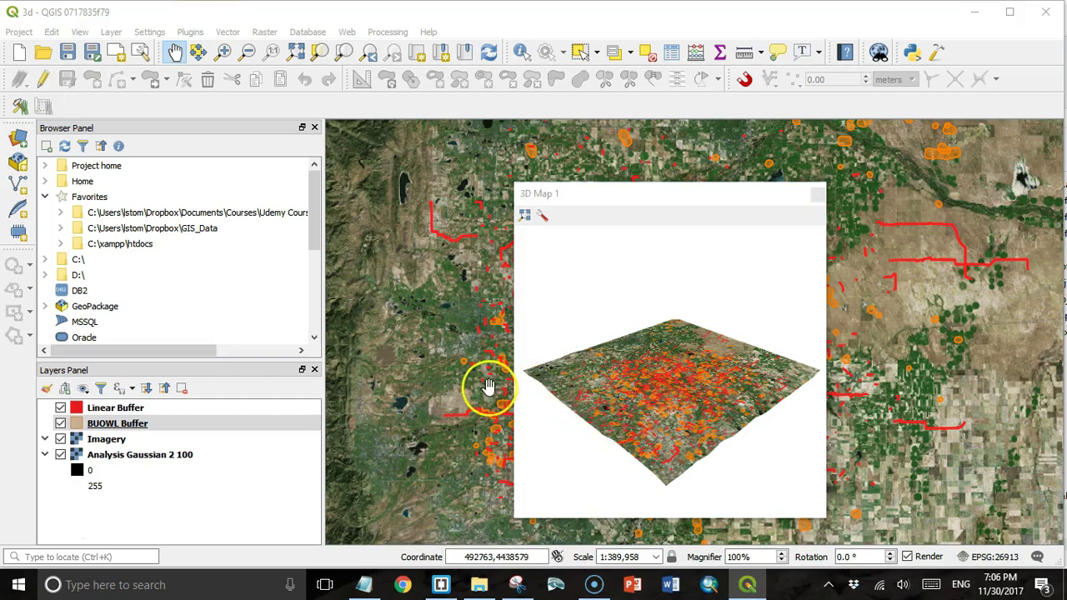
left_click(80, 33)
mouse_move(131, 529)
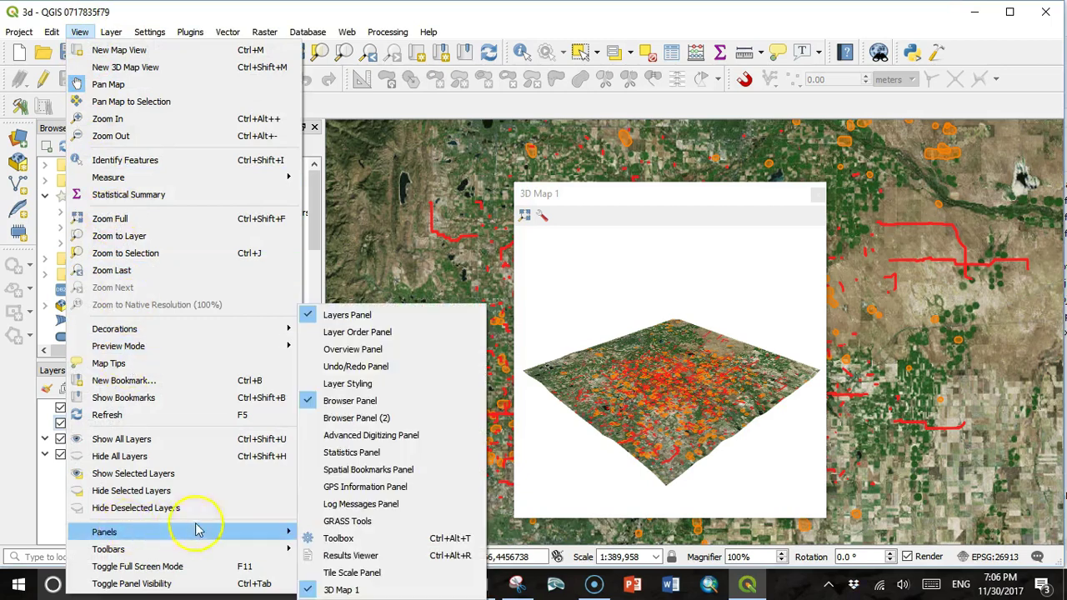
left_click(360, 385)
left_click(1057, 129)
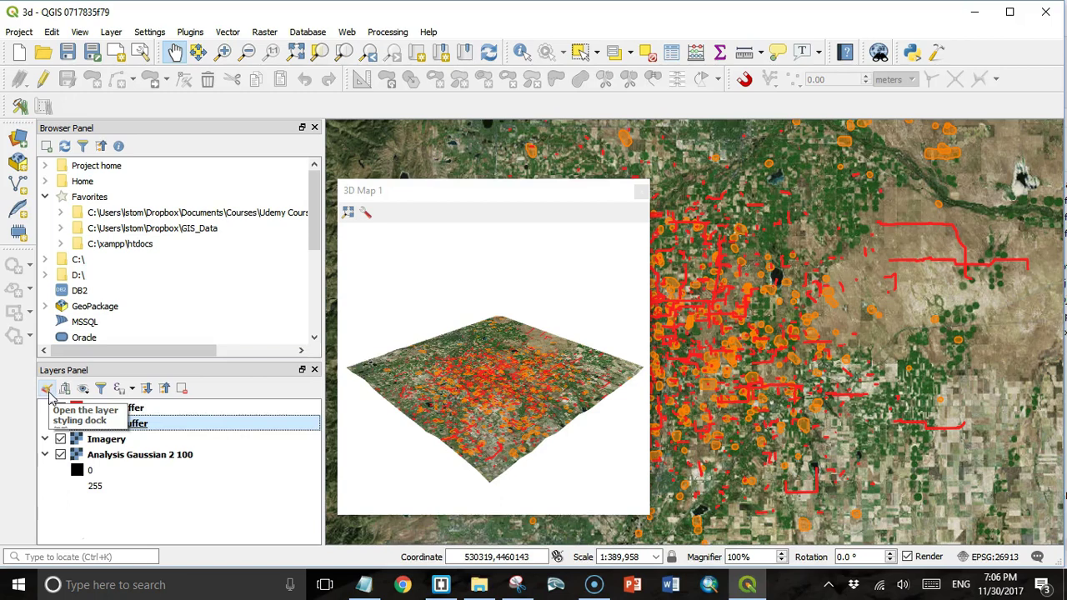
left_click(47, 389)
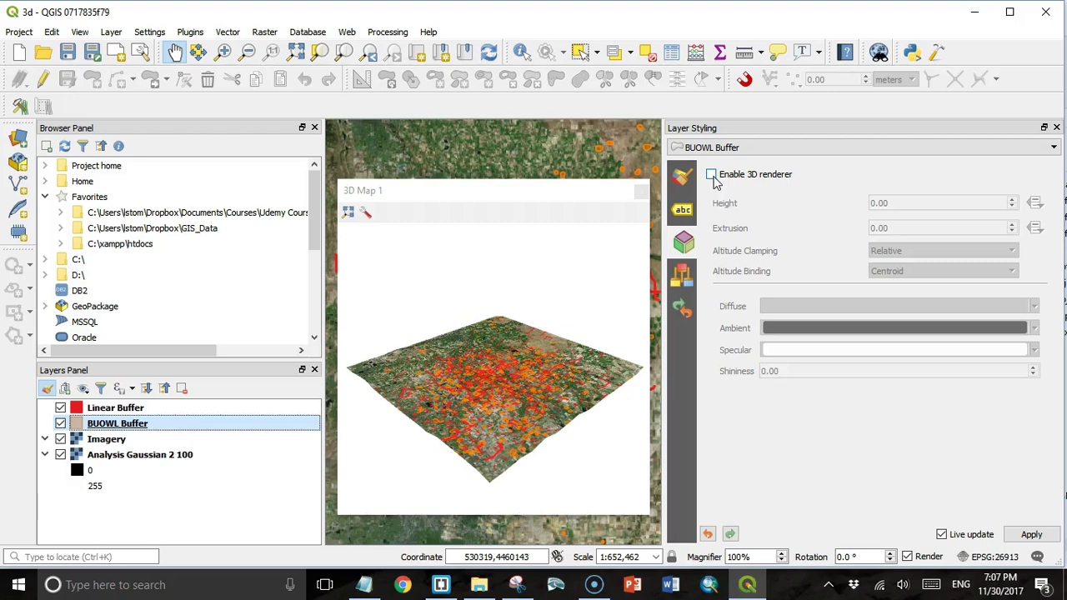
- Enable the BUOWL Buffer 3D renderer with extrusion 10.00 and check the result in 3D Map 1
left_click(712, 175)
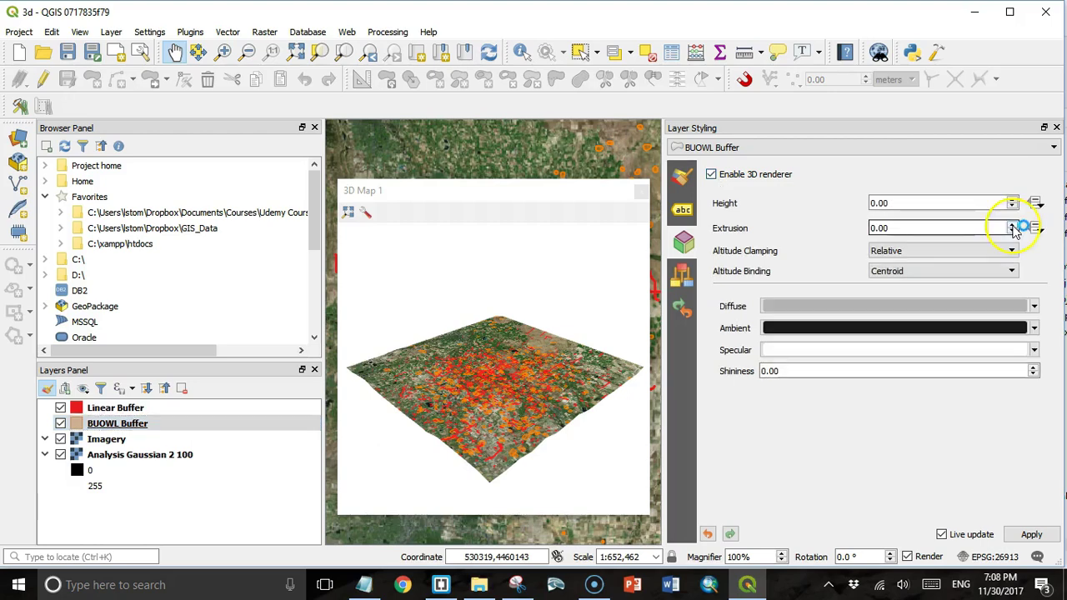
left_click(1012, 224)
left_click(1013, 225)
left_click(1013, 225)
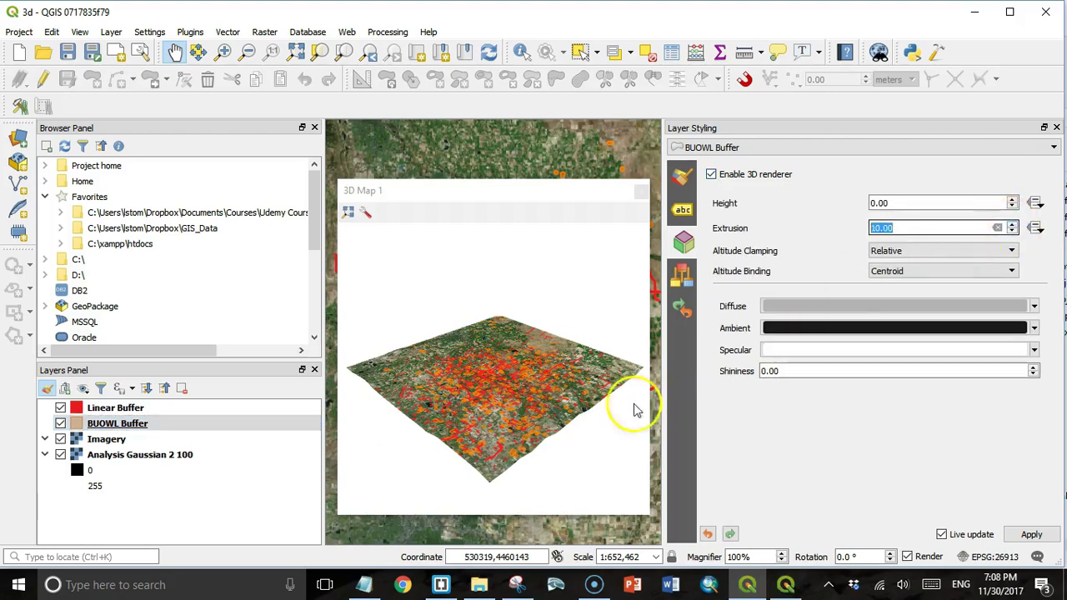
left_click(495, 433)
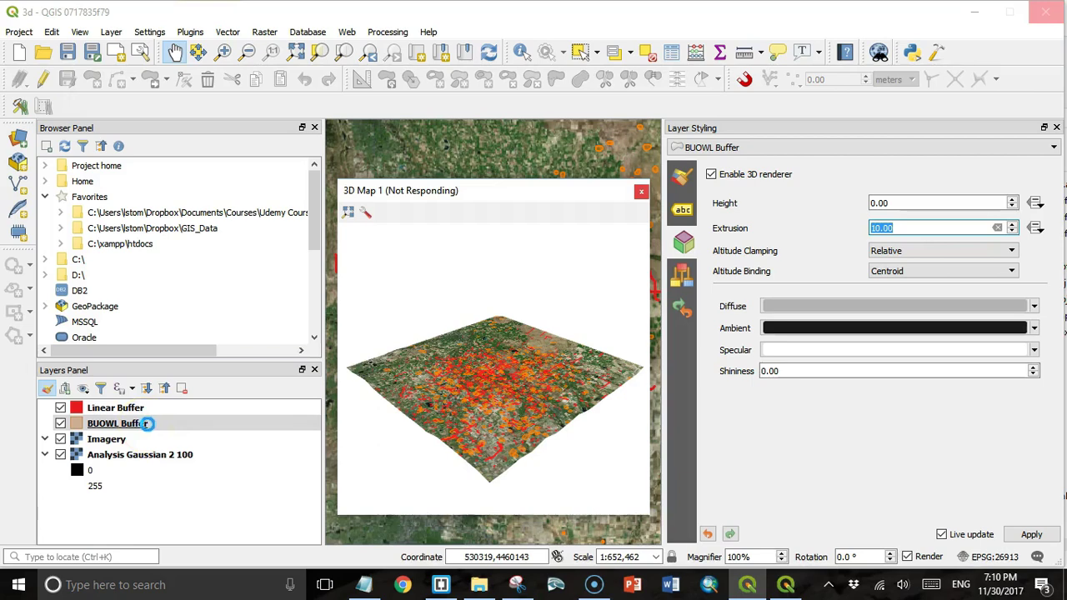
left_click(382, 438)
left_click_drag(382, 439, 359, 475)
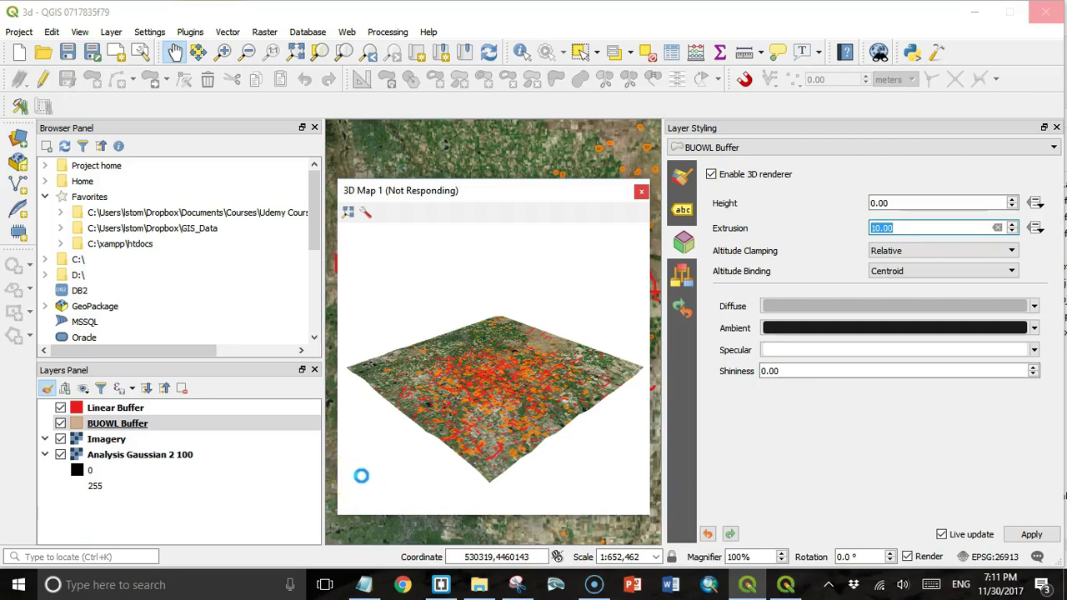